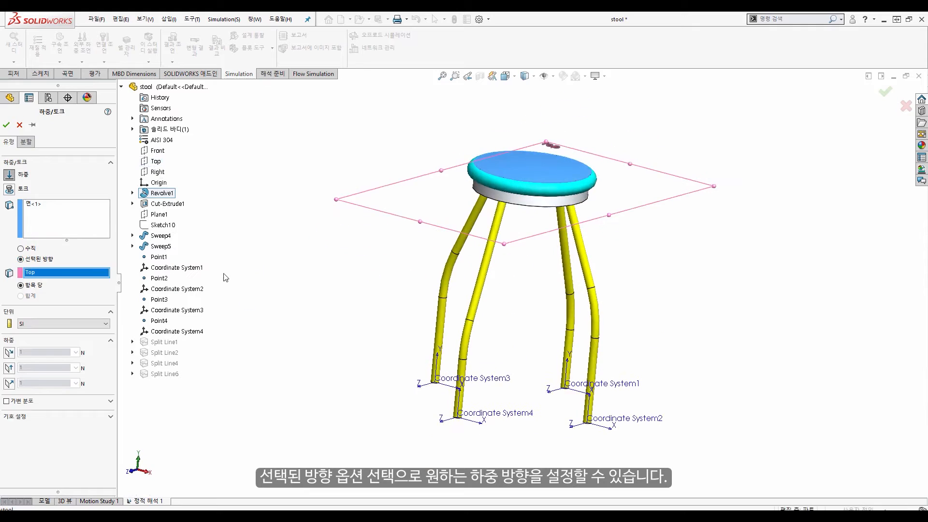
Apply an 8,900 N force per item to the seat's top face, normal to the Top plane and reversed to act downward.
click(33, 384)
text(00)
click(21, 397)
click(6, 125)
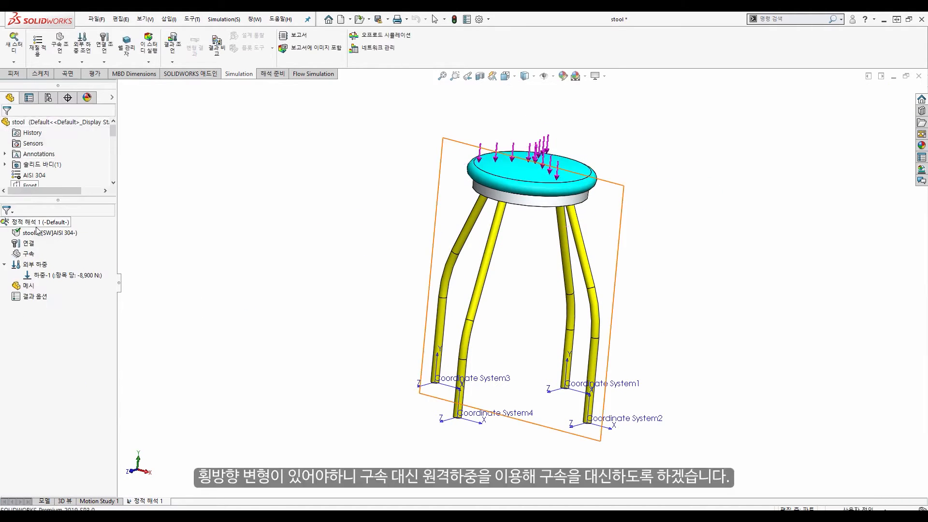
Start a remote load on the bottom end face of the leg at Coordinate System4, using that coordinate system as the user-defined reference.
right_click(38, 265)
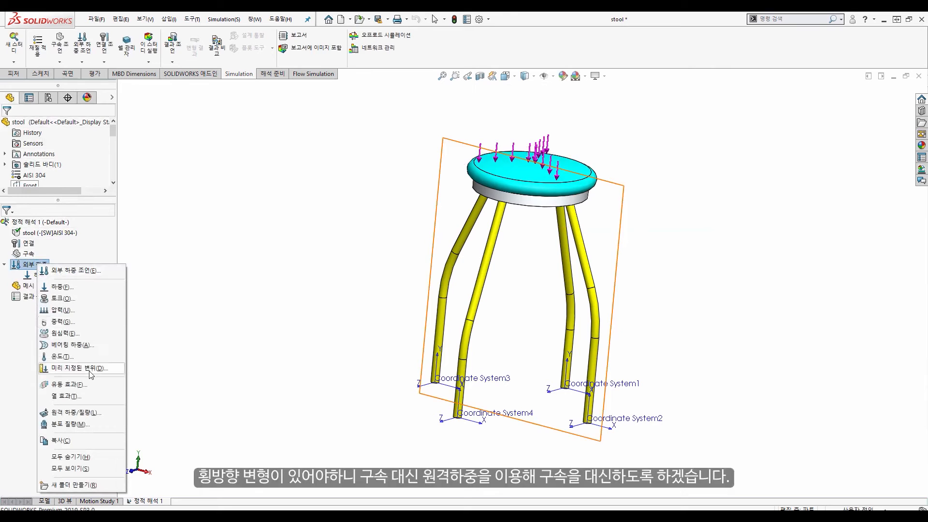
click(80, 412)
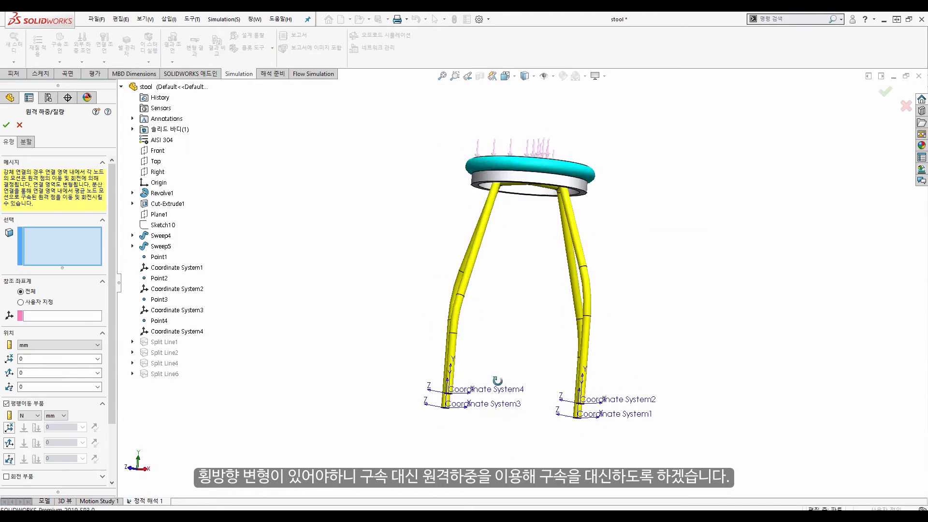
middle_drag(517, 454, 477, 272)
middle_drag(433, 382, 413, 303)
scroll(413, 304, down, 8)
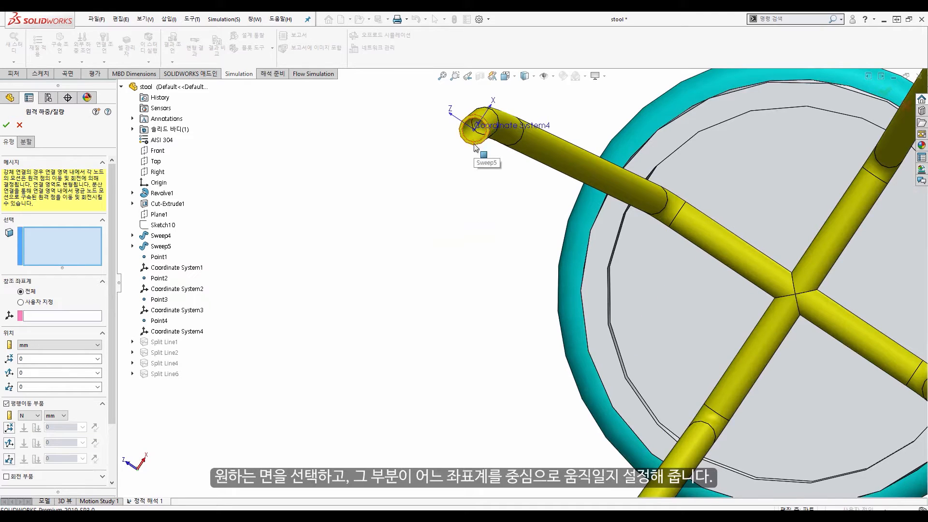
click(475, 147)
click(45, 317)
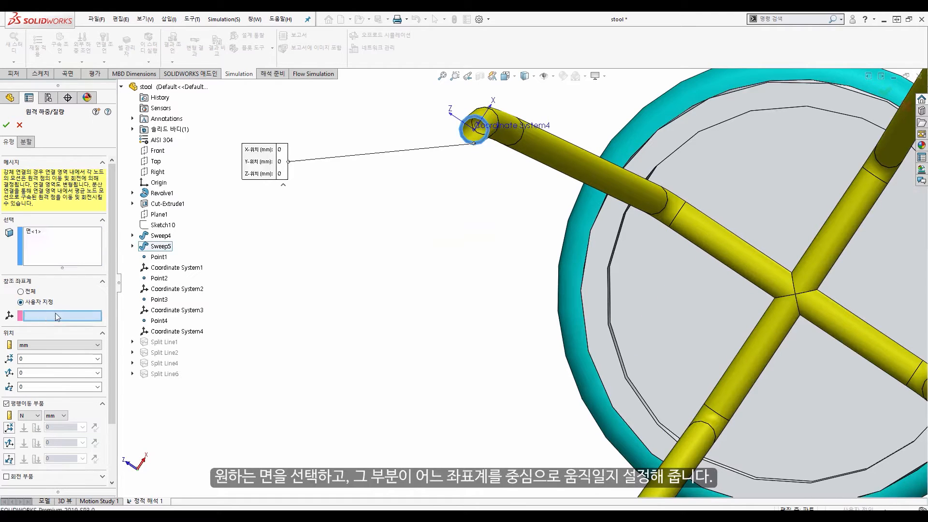
click(482, 124)
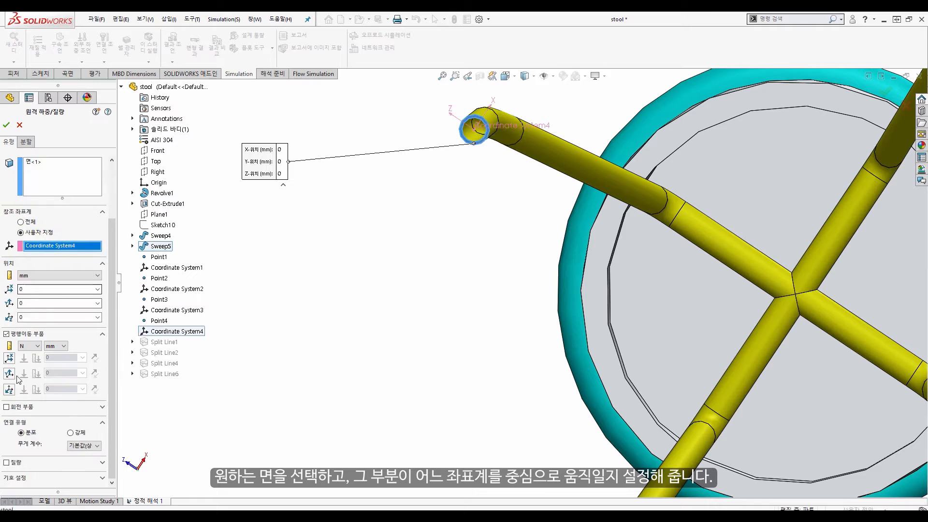
Constrain the remote load's X, Y and Z translations as prescribed displacements of 0 mm and apply it.
click(9, 358)
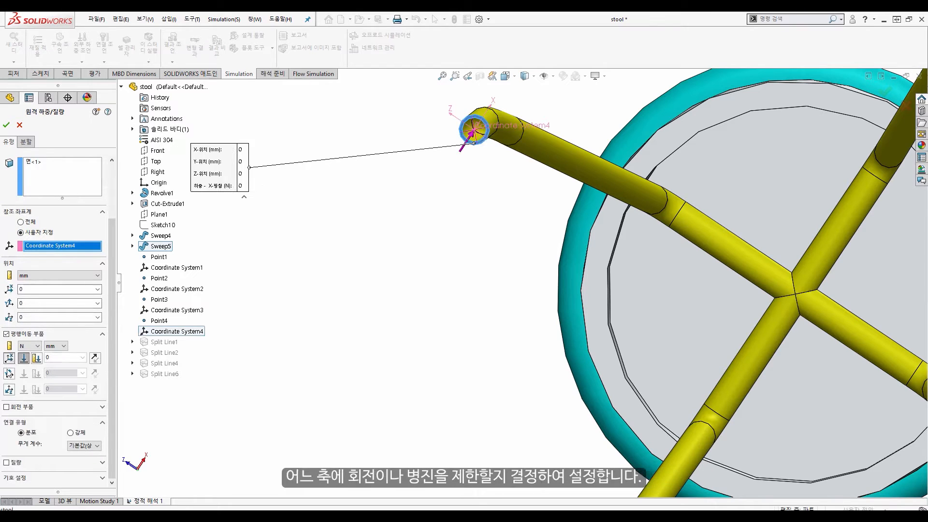
click(9, 373)
click(9, 389)
click(37, 389)
click(37, 374)
click(37, 358)
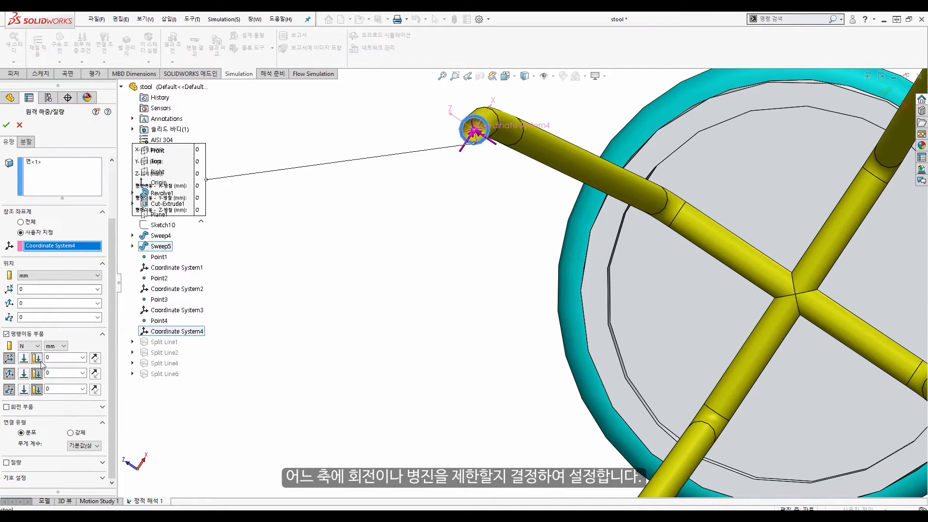
click(7, 125)
Add a remote displacement to the leg end face at Coordinate System2, referenced to that system with 0 mm X, Y and Z translation.
right_click(19, 264)
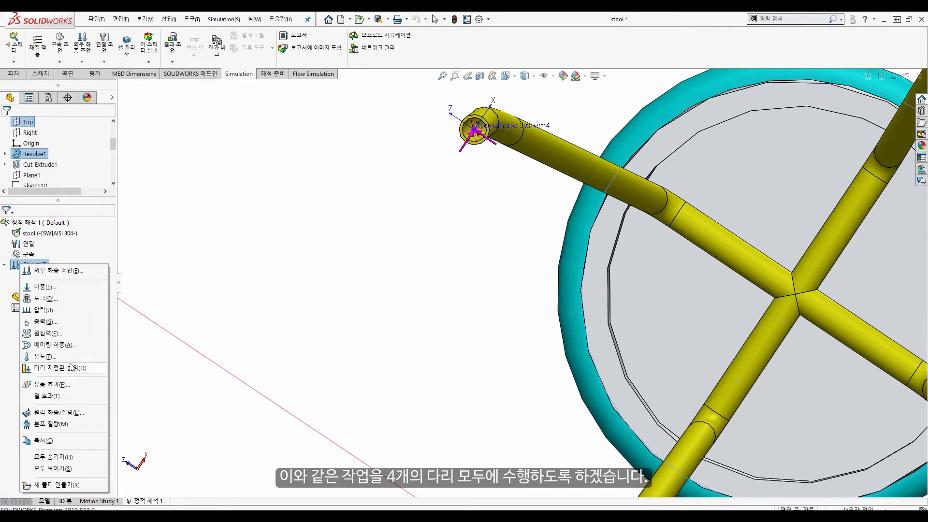
click(58, 413)
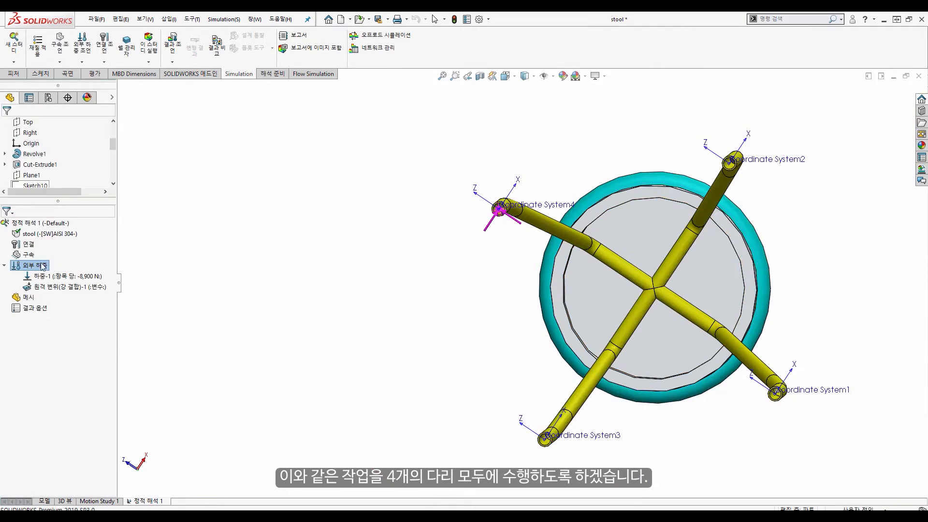
right_click(41, 265)
click(80, 411)
scroll(734, 174, down, 5)
click(631, 242)
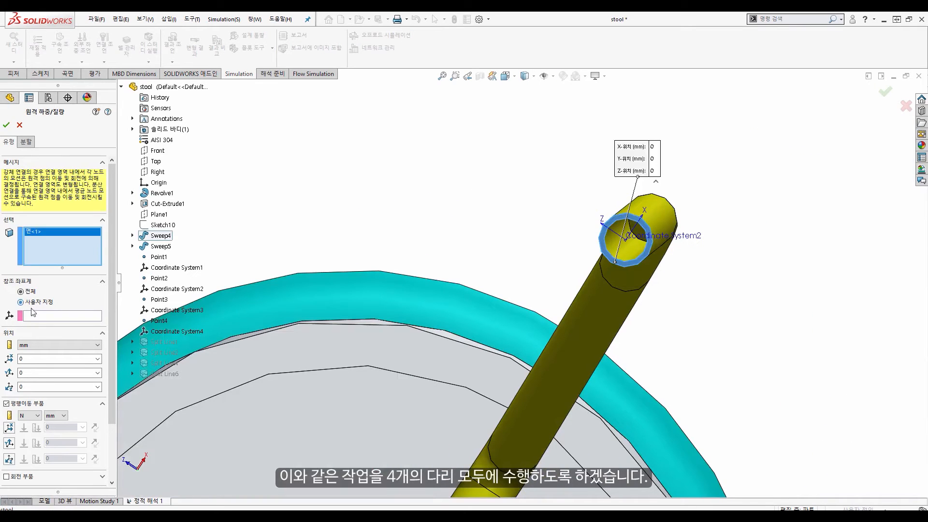
click(631, 241)
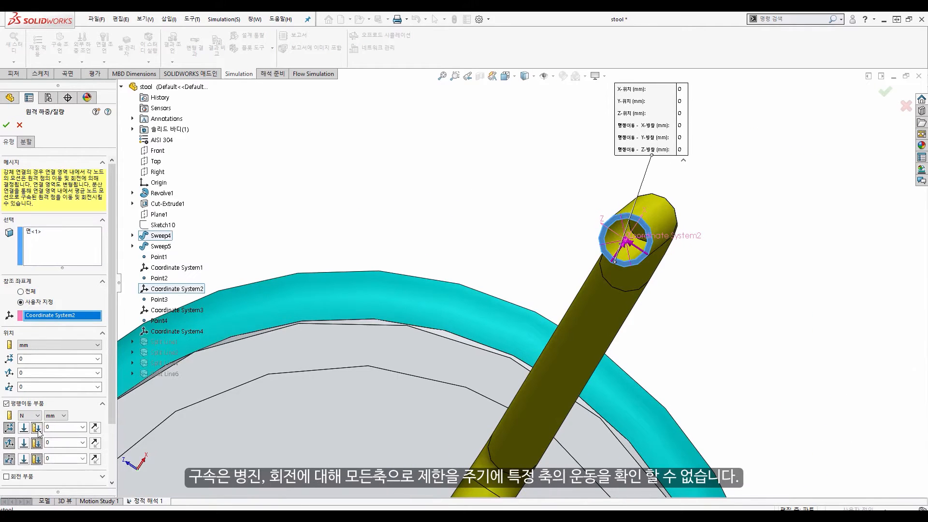
scroll(40, 433, down, 3)
click(6, 125)
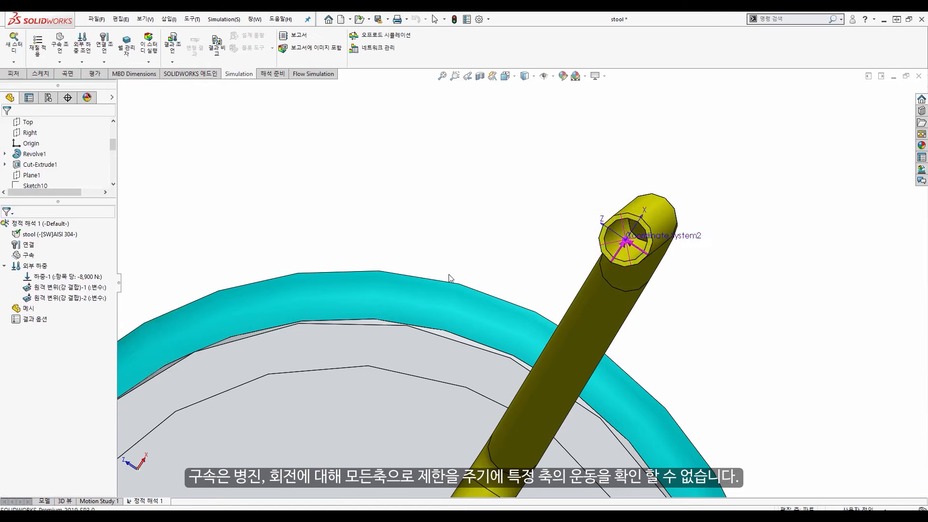
Add a remote displacement to the leg end face at Coordinate System1, referenced to that system with 0 mm translation on all axes.
scroll(551, 334, up, 6)
scroll(555, 333, down, 5)
right_click(29, 266)
click(54, 388)
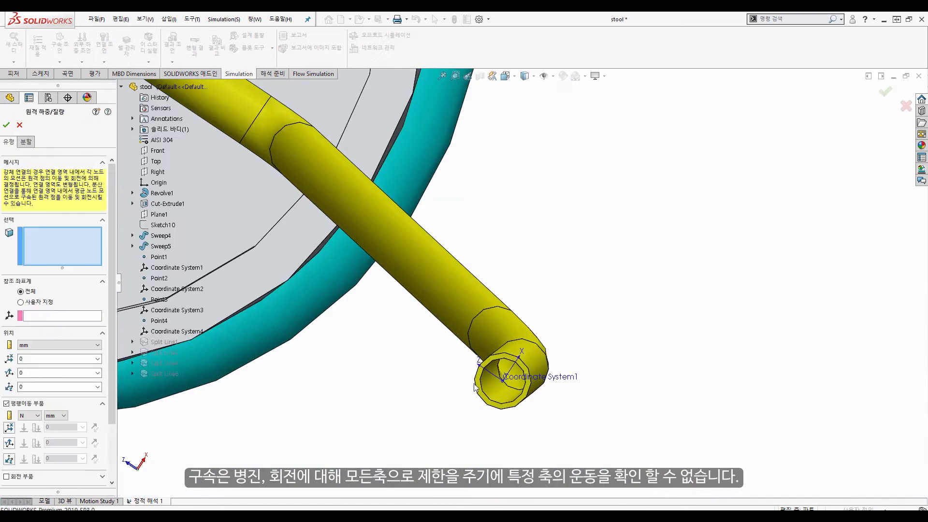
click(503, 382)
click(34, 303)
click(507, 373)
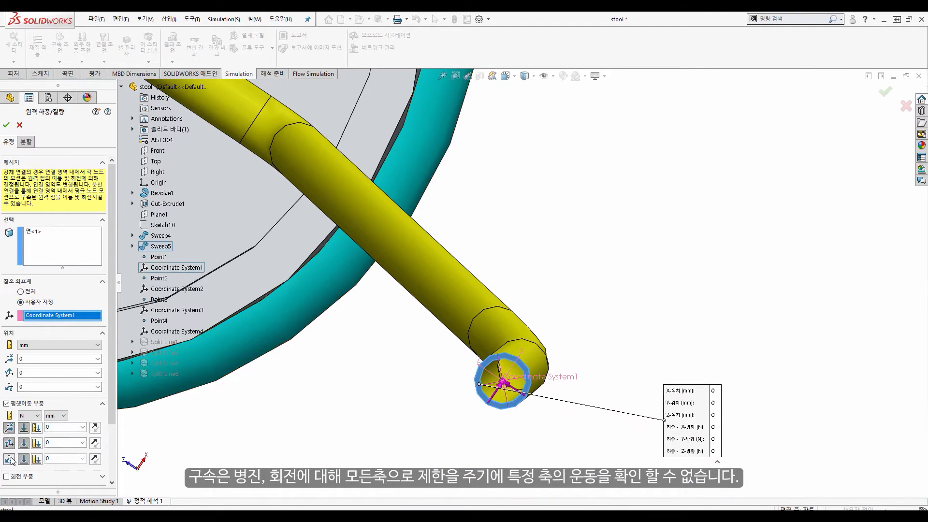
scroll(65, 399, down, 3)
click(6, 125)
Add a remote displacement to the leg end face at Coordinate System3, referenced to that system with X, Y and Z translations of 0 mm.
scroll(327, 355, up, 6)
scroll(330, 341, down, 5)
right_click(20, 266)
click(76, 414)
click(396, 351)
click(40, 302)
click(377, 342)
click(10, 428)
click(9, 444)
click(9, 460)
drag(111, 378, 112, 431)
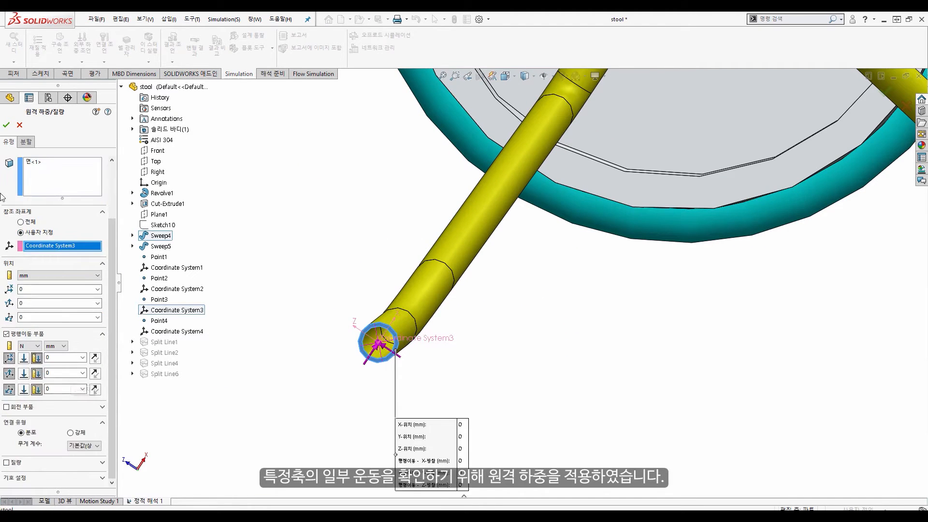
click(6, 125)
Start a mesh control and select the tangent faces of all four stool legs.
scroll(435, 232, up, 5)
middle_drag(457, 215, 457, 336)
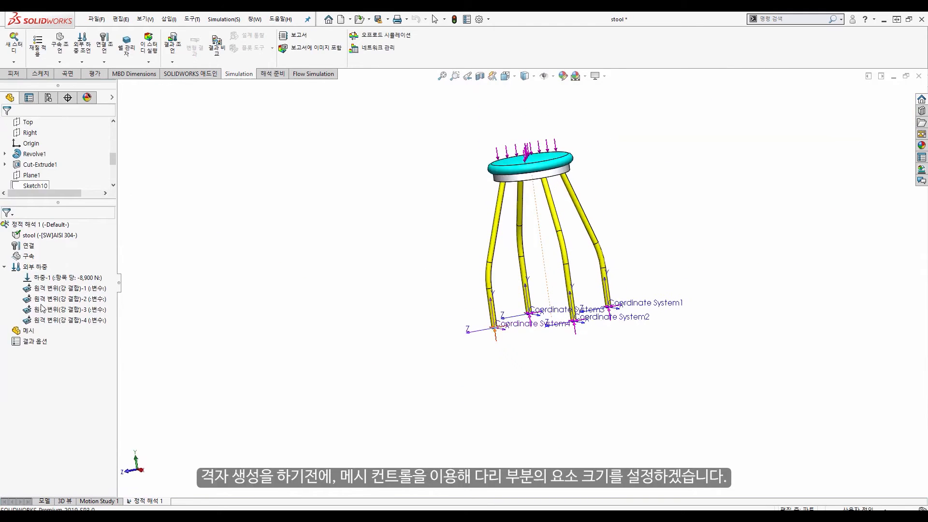
right_click(11, 334)
click(34, 397)
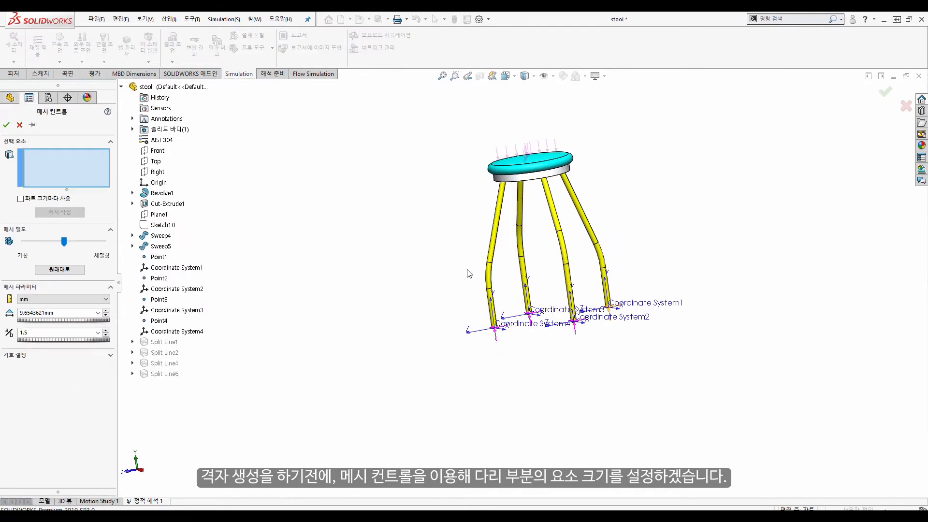
right_click(492, 242)
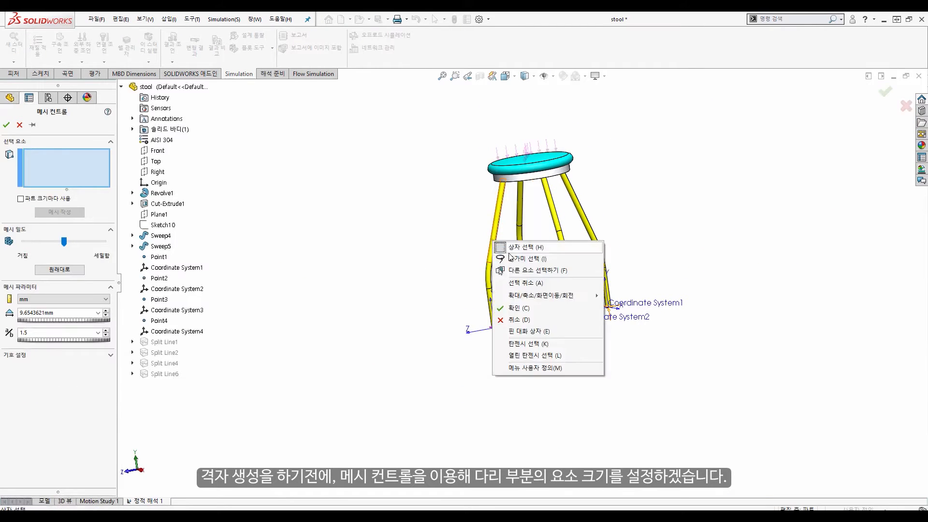
click(545, 343)
right_click(556, 215)
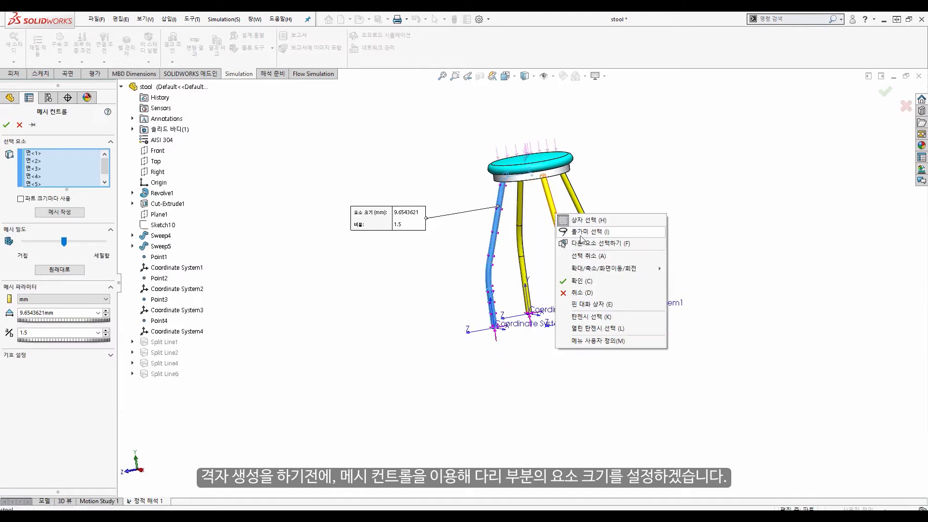
click(623, 321)
right_click(524, 218)
click(566, 319)
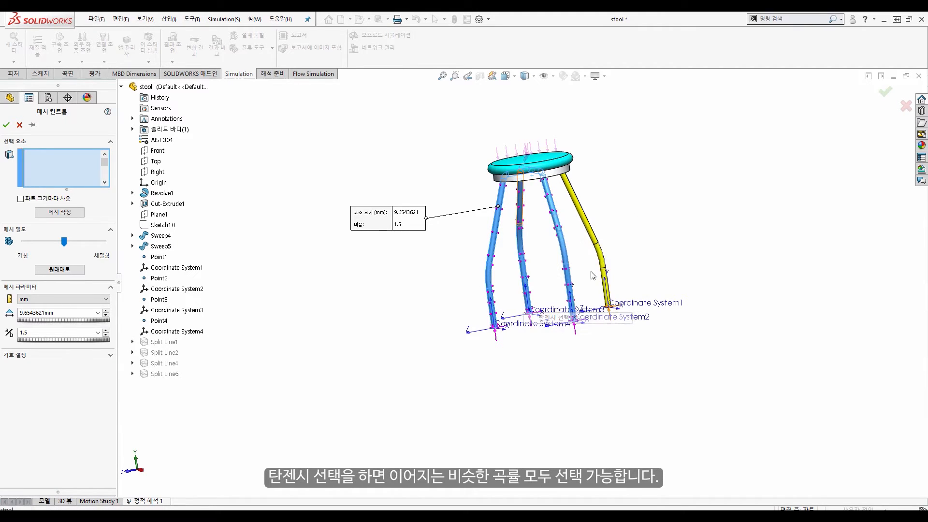
right_click(585, 218)
click(628, 320)
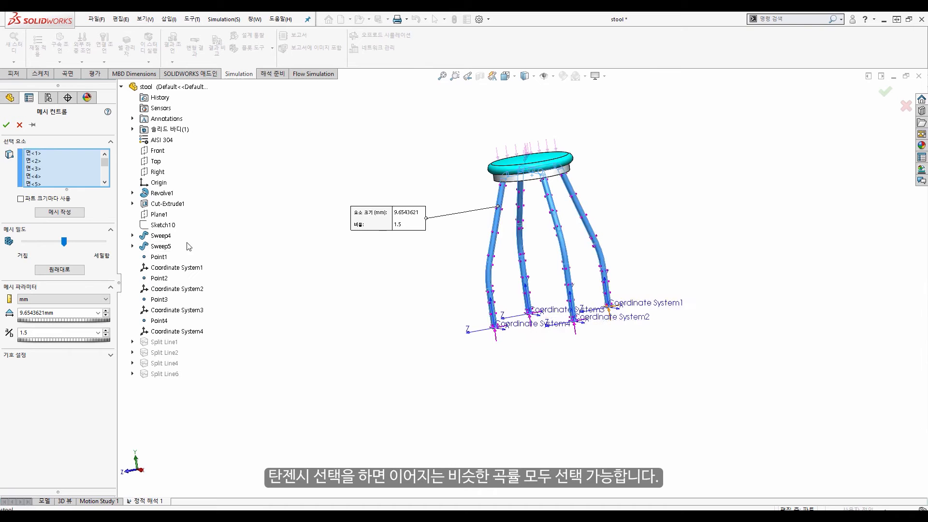
Set the leg mesh control's element size to 10 mm and apply it.
double_click(34, 314)
text(10.00mm)
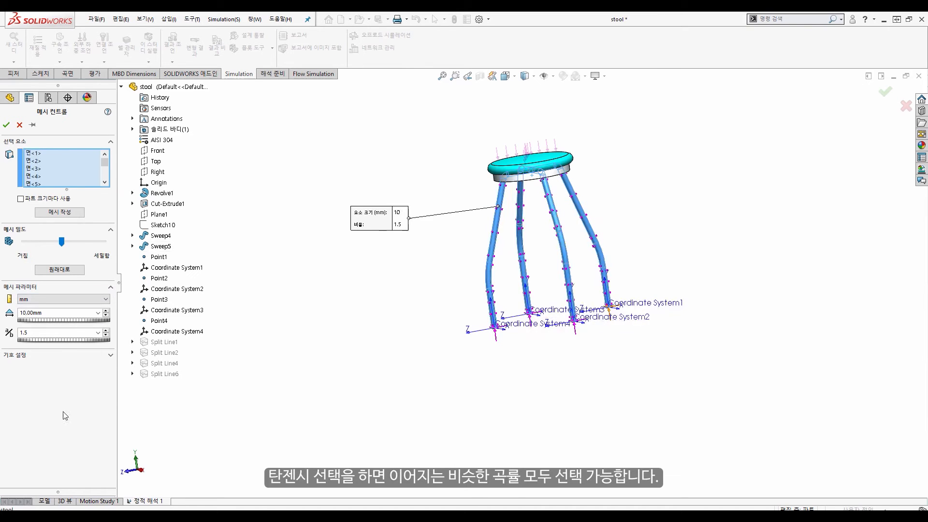
click(6, 124)
Create a curvature-based mesh with the default parameters and run the static study.
right_click(24, 331)
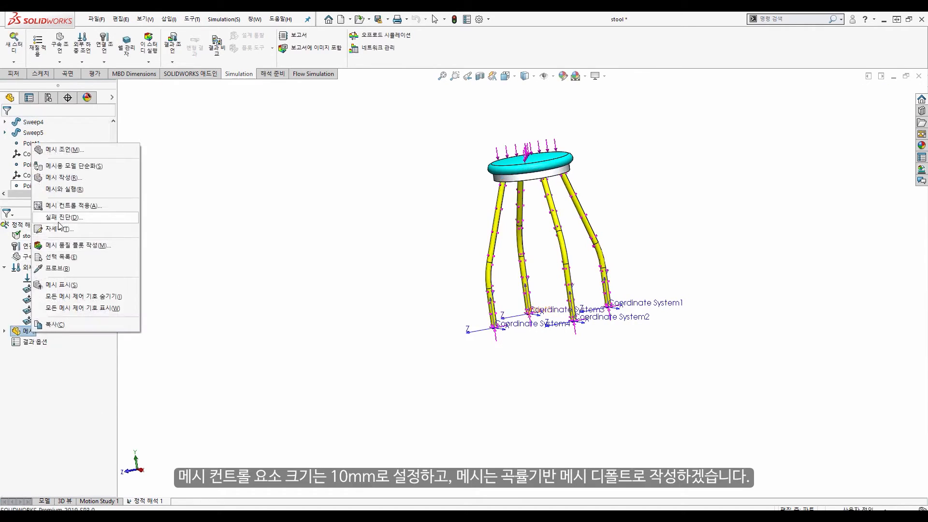
click(50, 193)
click(39, 193)
click(33, 214)
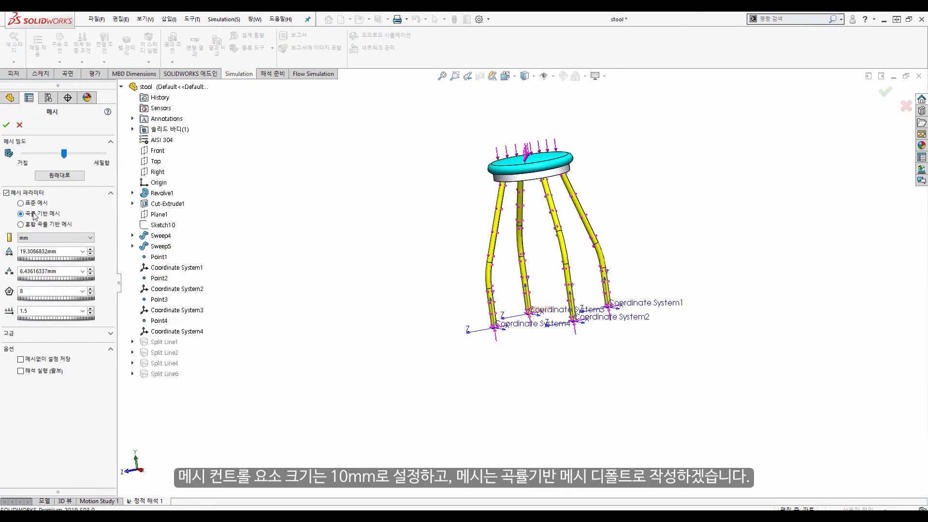
click(6, 125)
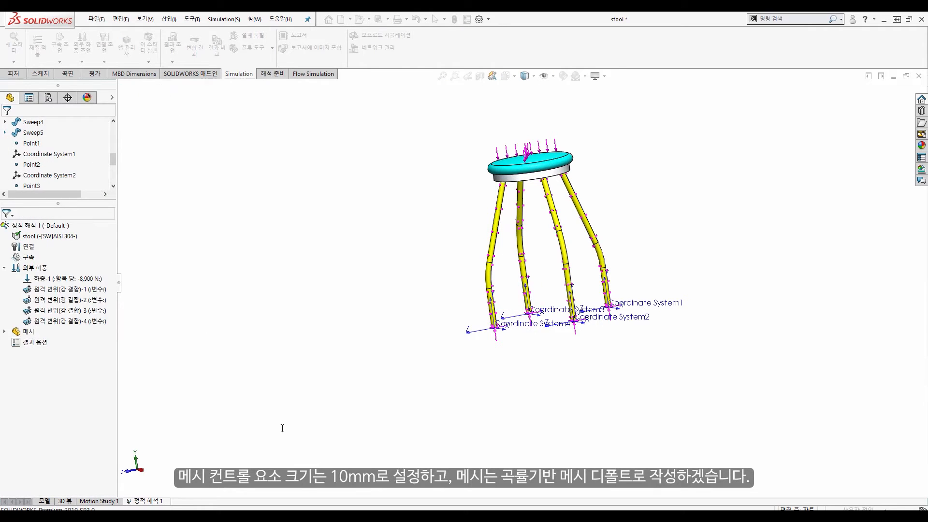
right_click(20, 225)
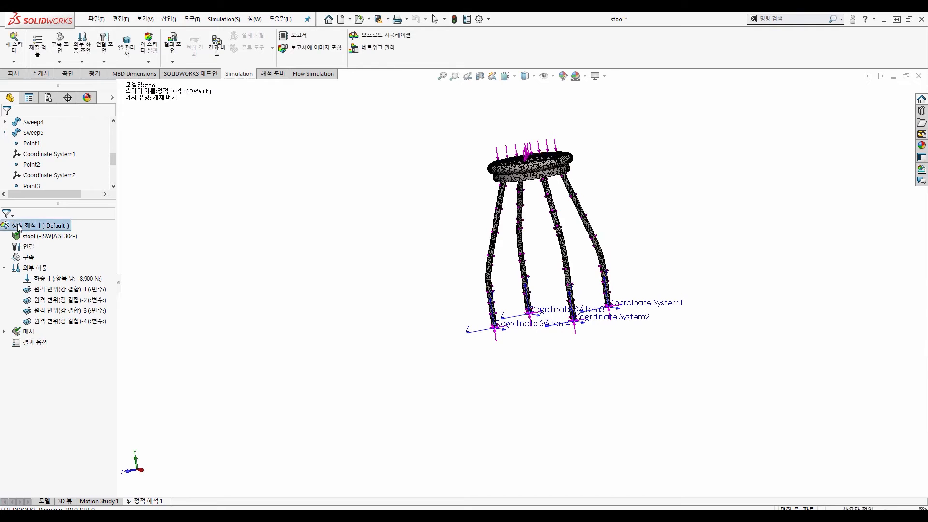
click(44, 231)
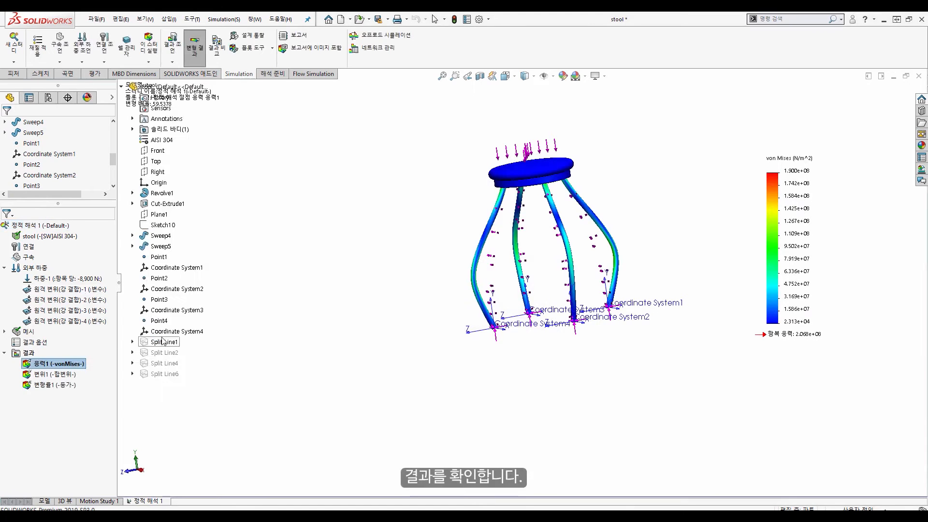
Examine the von Mises stress on the deformed stool in front view, along with the resultant displacement and equivalent strain plots.
middle_drag(400, 287, 489, 304)
scroll(485, 300, down, 3)
key(ctrl+1)
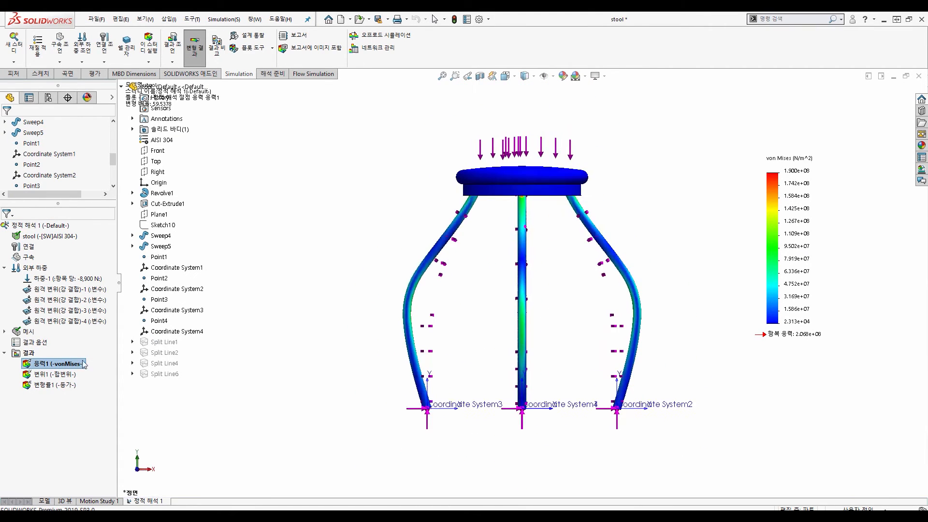
double_click(55, 374)
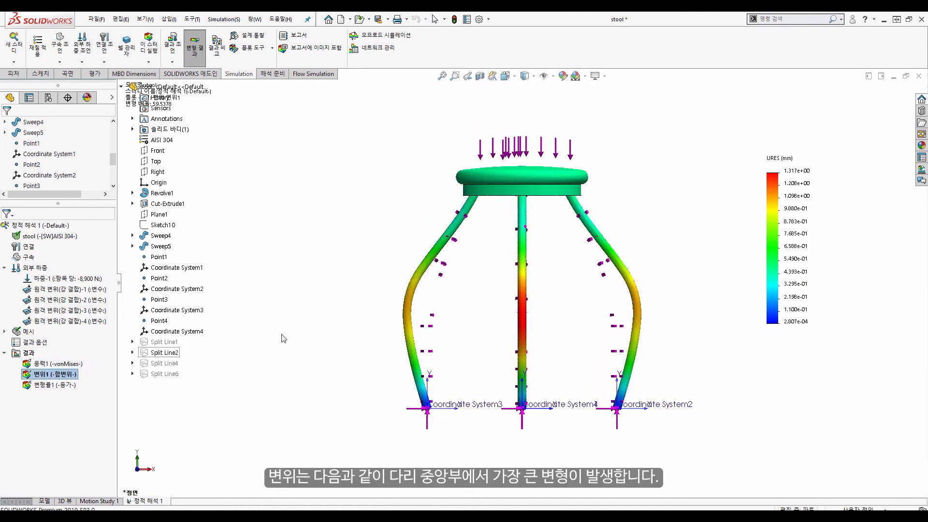
double_click(52, 385)
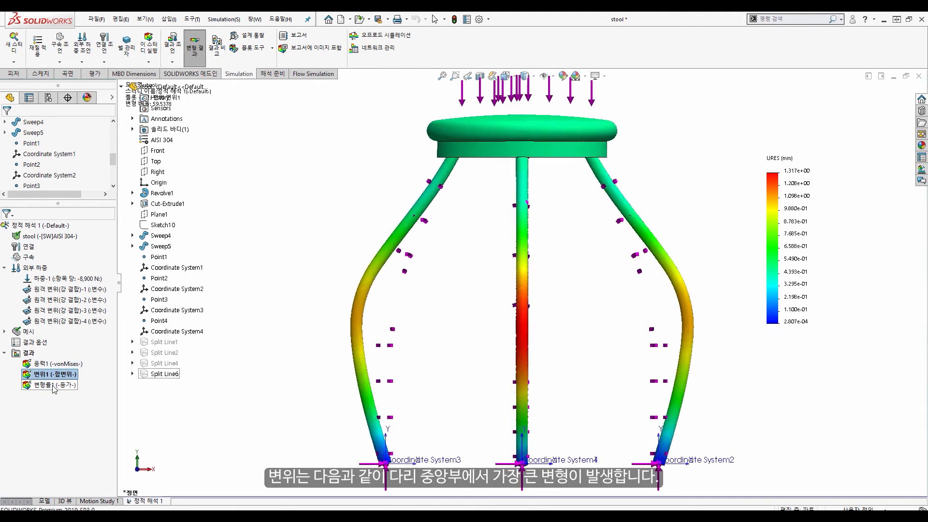
Create a factor of safety distribution plot for all bodies using the automatic failure criterion.
right_click(29, 353)
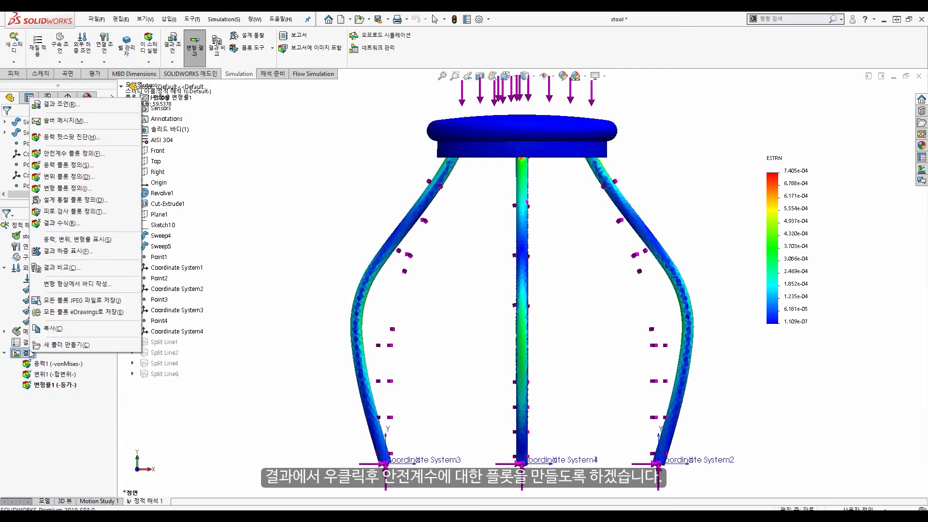
click(77, 153)
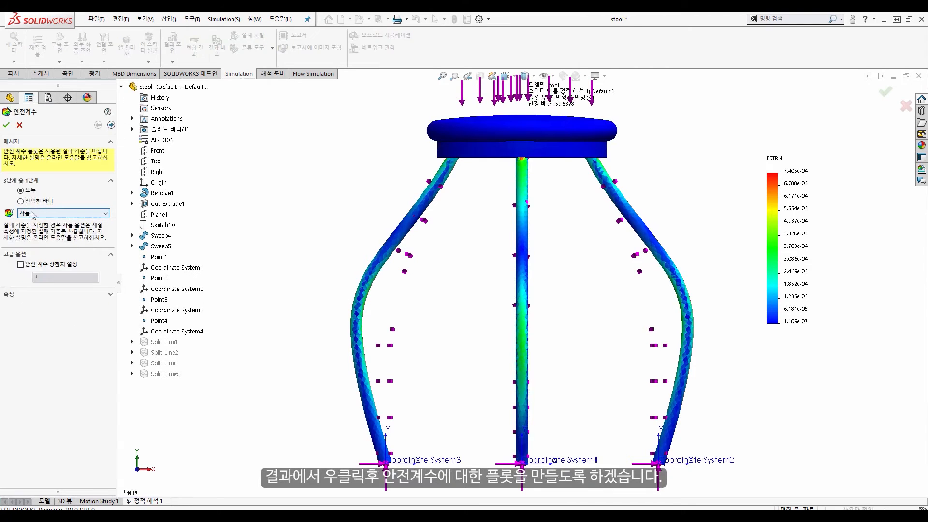
click(111, 125)
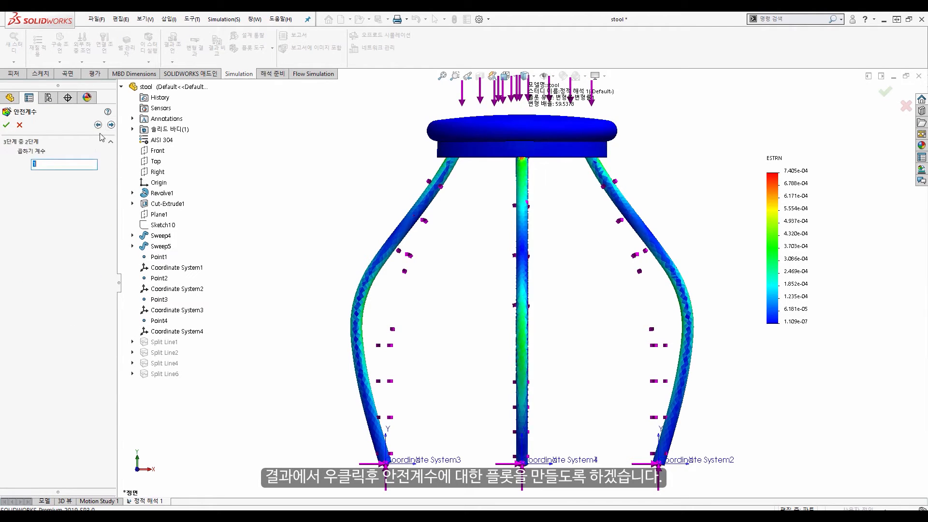
click(111, 125)
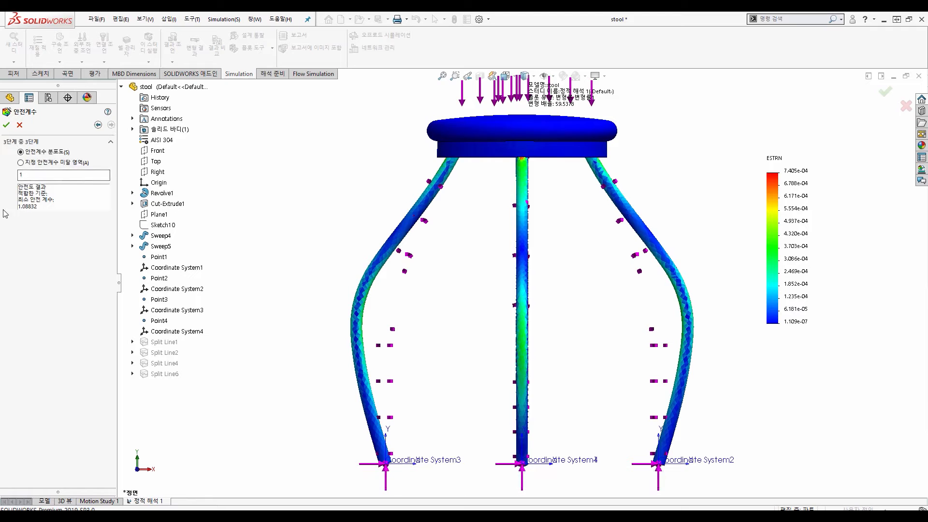
click(7, 126)
Set the maximum of the factor of safety legend to 20 and inspect the stool legs.
double_click(793, 173)
text(20)
key(Return)
middle_drag(684, 226, 531, 200)
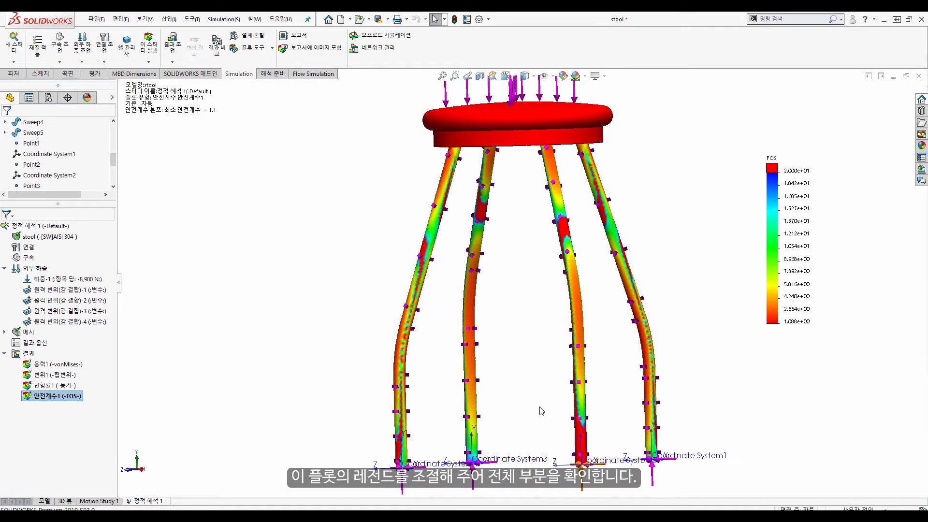
Turn off the separate colour for values above the maximum in the factor of safety chart options and inspect the legs.
right_click(765, 190)
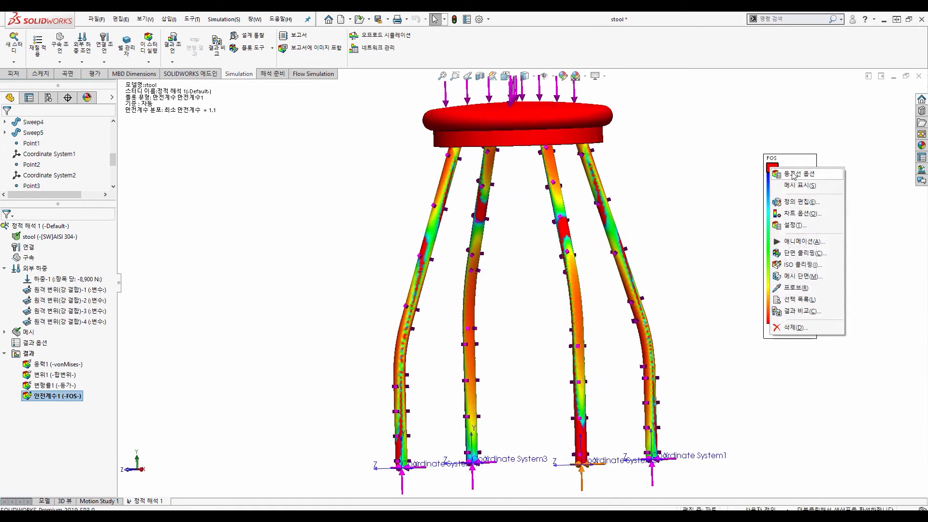
click(803, 213)
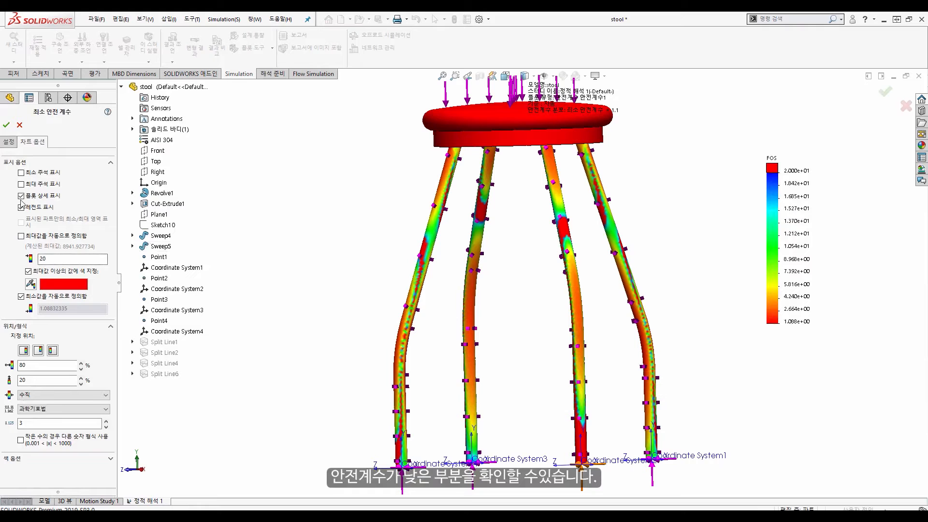
click(29, 272)
click(6, 125)
middle_drag(309, 186, 448, 255)
middle_drag(535, 344, 338, 319)
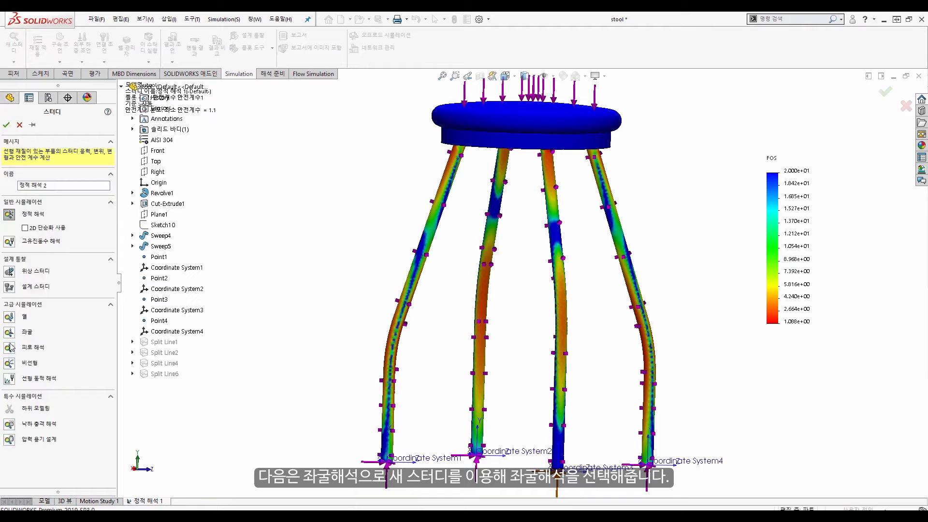
Create a new buckling study for the stool.
click(9, 333)
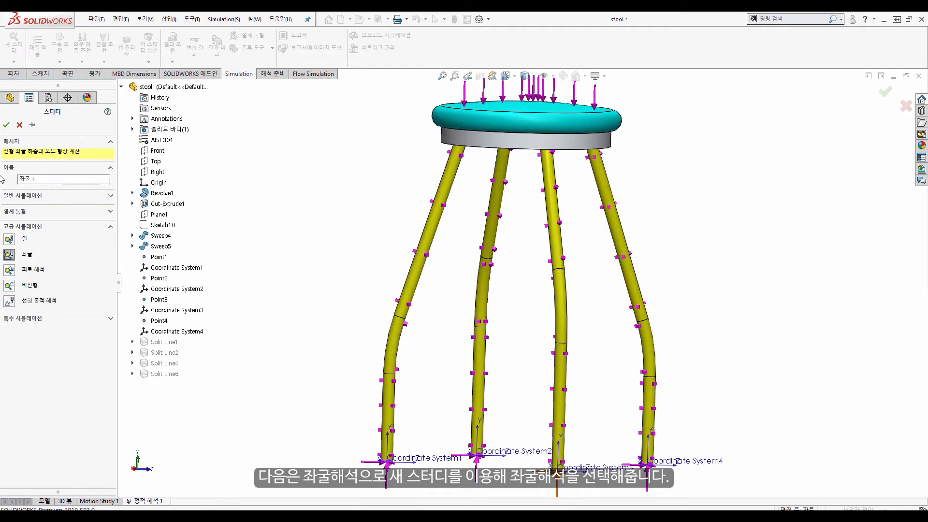
click(6, 125)
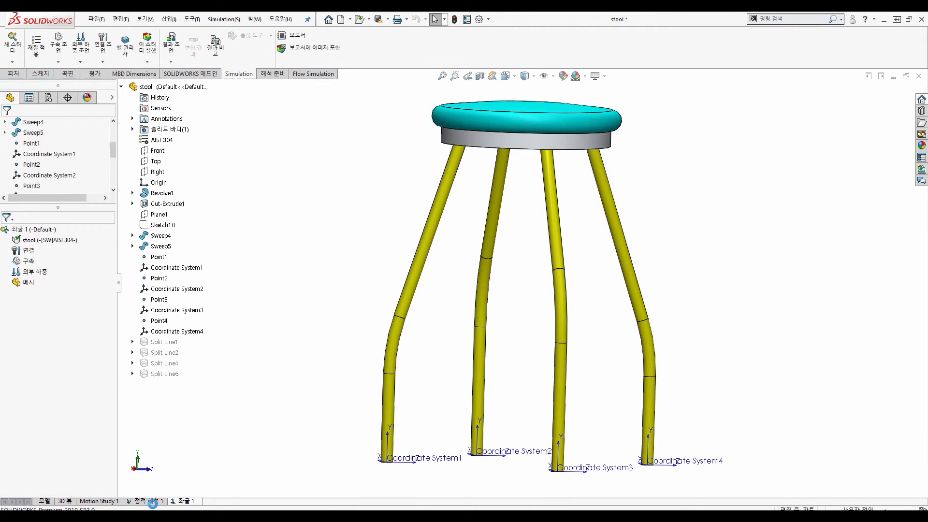
Add a rigid-connection remote displacement to the end face of the leg at Coordinate System1.
right_click(35, 271)
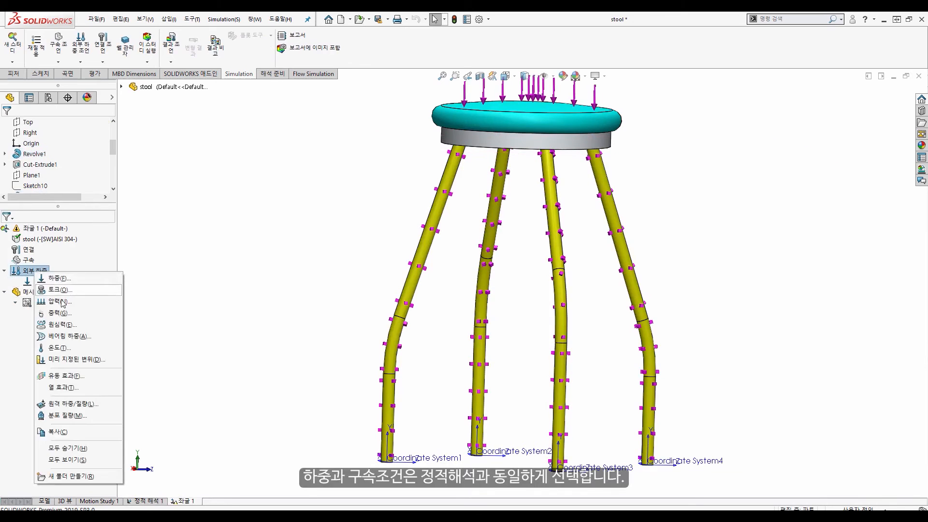
click(67, 404)
click(46, 194)
scroll(423, 320, down, 5)
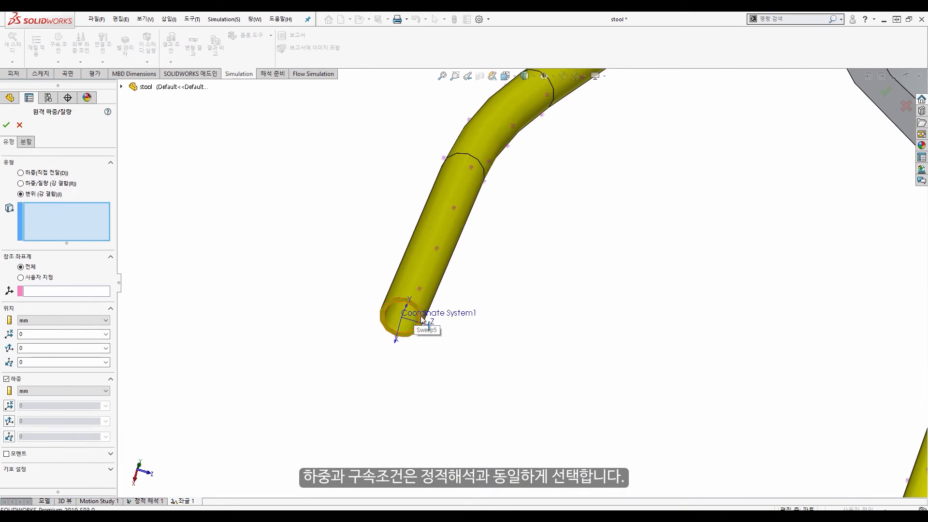
click(422, 320)
click(404, 314)
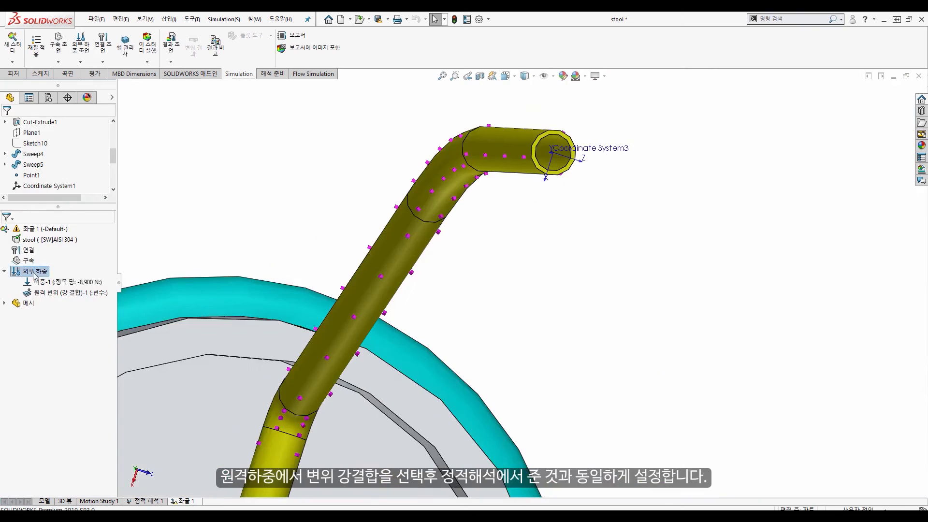
Apply a rigid-connection remote displacement to the leg end face at Coordinate System3.
right_click(35, 271)
click(67, 404)
click(21, 194)
click(554, 160)
click(551, 153)
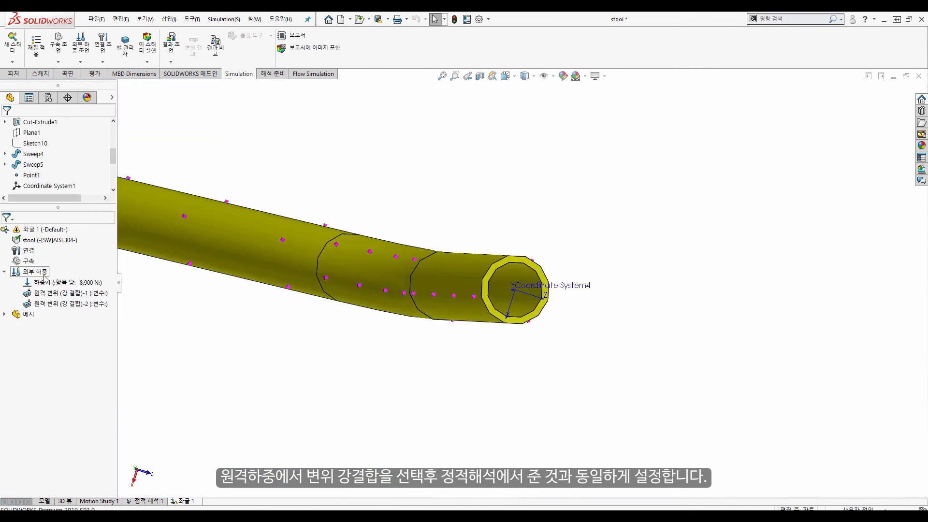
Apply a rigid-connection remote displacement to the leg end at Coordinate System4, using that user-defined coordinate system and activating its translation components.
right_click(34, 271)
click(28, 293)
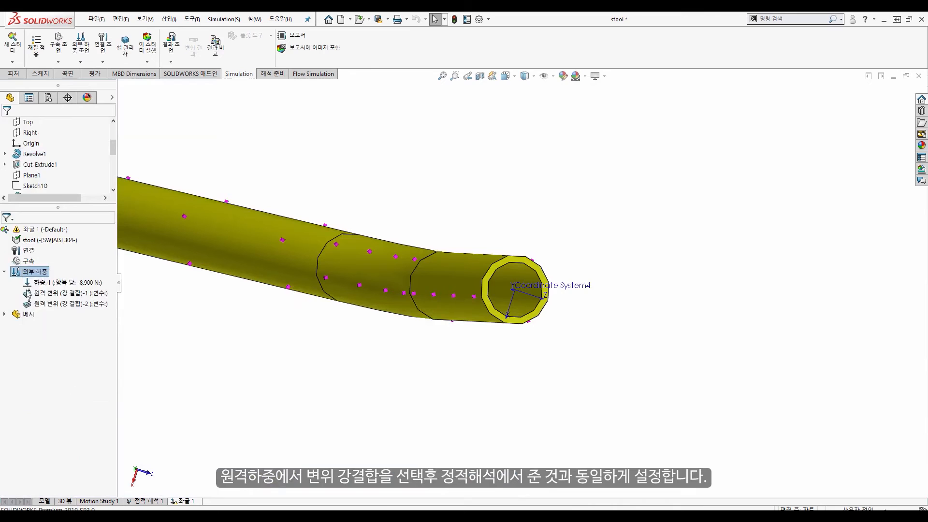
click(21, 194)
click(486, 302)
click(21, 278)
click(521, 294)
click(10, 406)
click(9, 433)
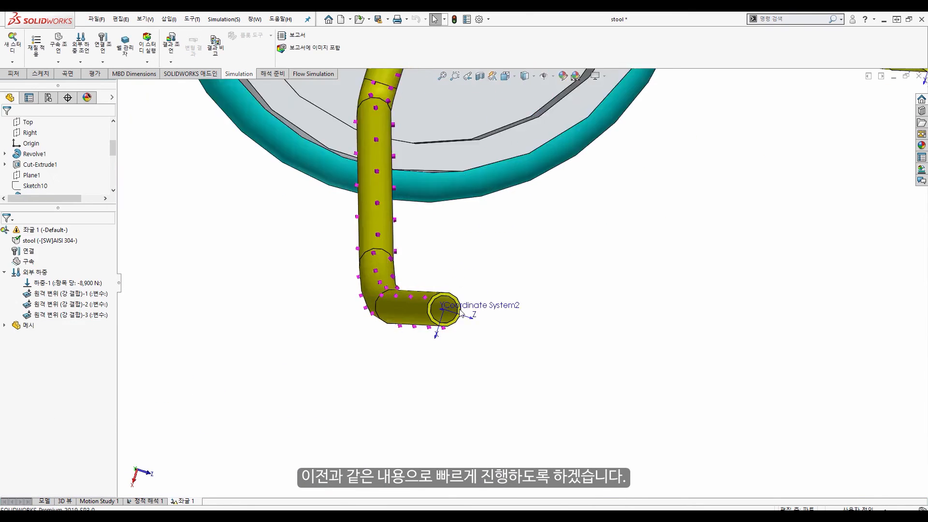
Apply a rigid-connection remote displacement to the leg end face at Coordinate System2, referencing that user-defined coordinate system.
right_click(34, 275)
click(28, 293)
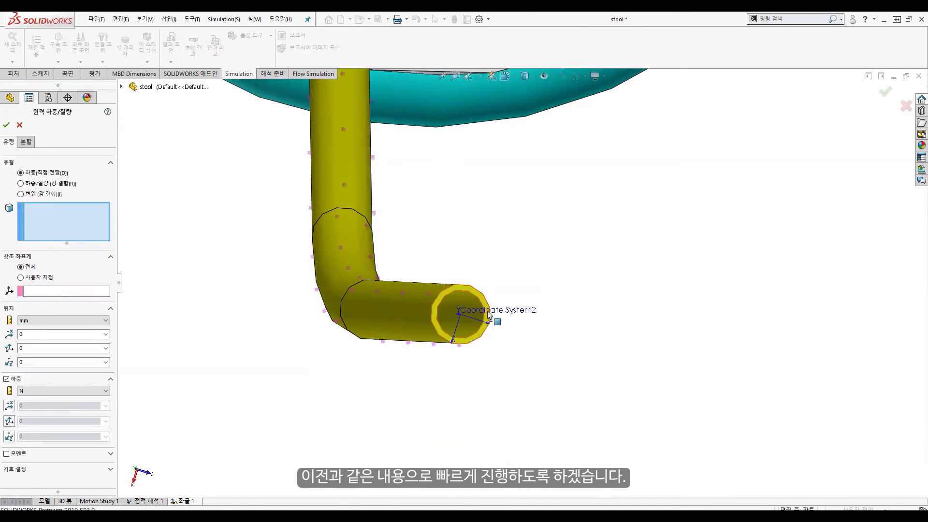
click(488, 314)
click(51, 276)
click(44, 194)
click(67, 292)
click(500, 310)
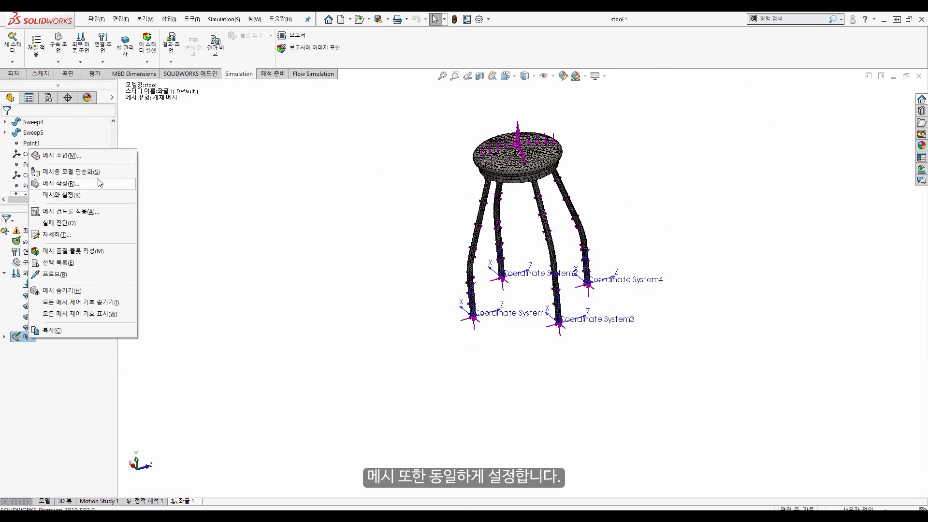
Create the buckling study's mesh with the same curvature-based settings as the static study.
click(94, 183)
click(31, 193)
click(31, 214)
click(7, 125)
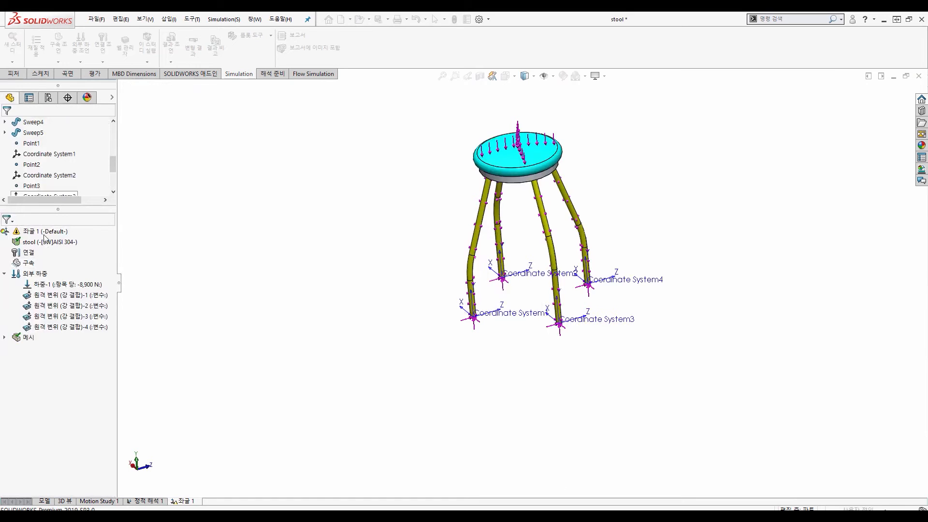
Set the number of buckling modes to 2 in the study properties and run the buckling study.
right_click(54, 232)
click(51, 234)
right_click(50, 234)
click(97, 347)
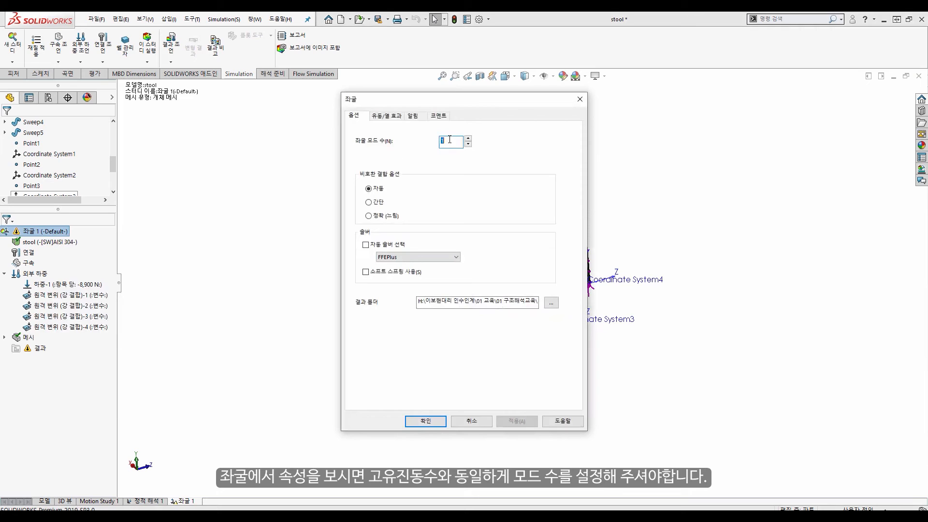
click(416, 419)
right_click(53, 232)
click(94, 264)
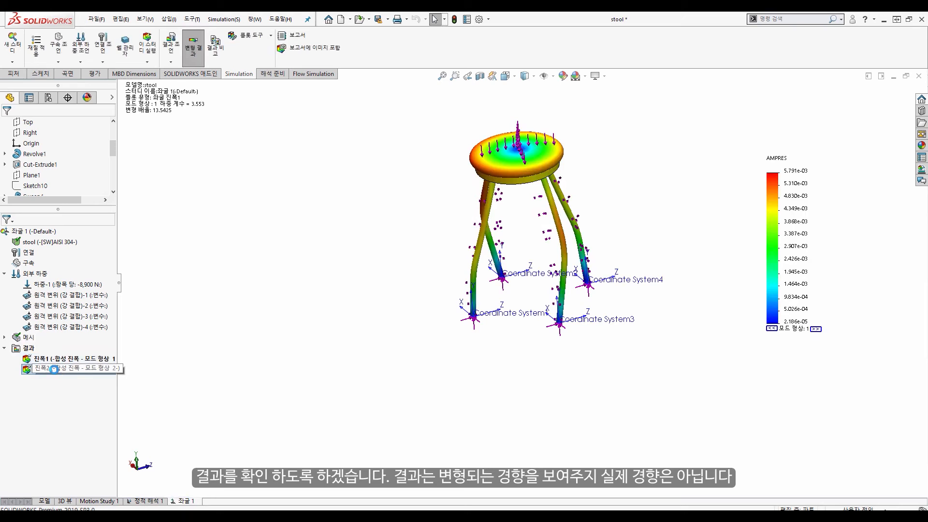
Examine the amplitude plots of buckling modes 2 and 1 in front view and list the buckling factors of safety.
double_click(55, 369)
middle_drag(373, 321, 414, 290)
key(ctrl+1)
click(93, 358)
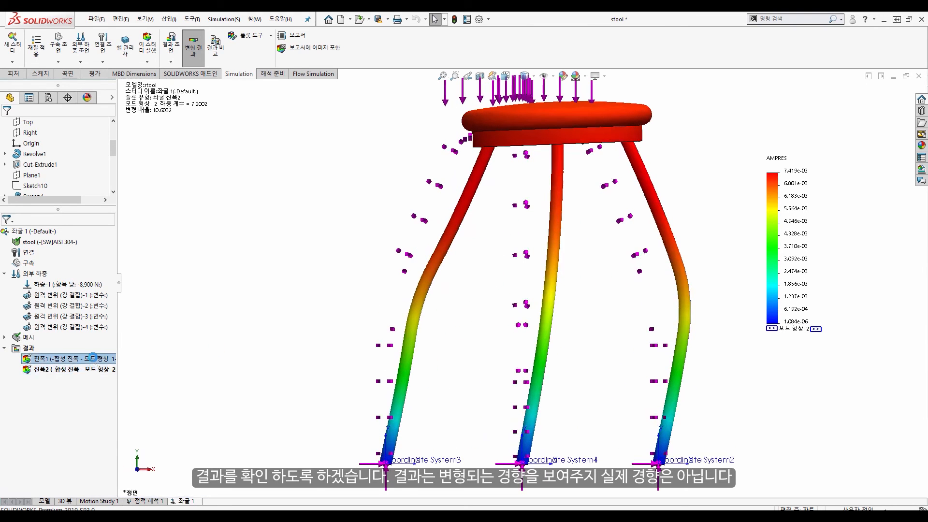
right_click(20, 347)
click(93, 402)
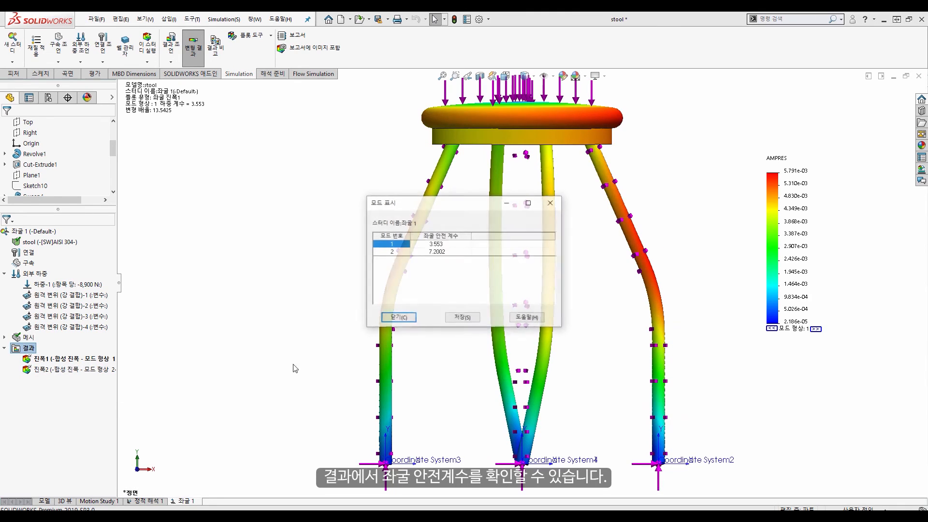